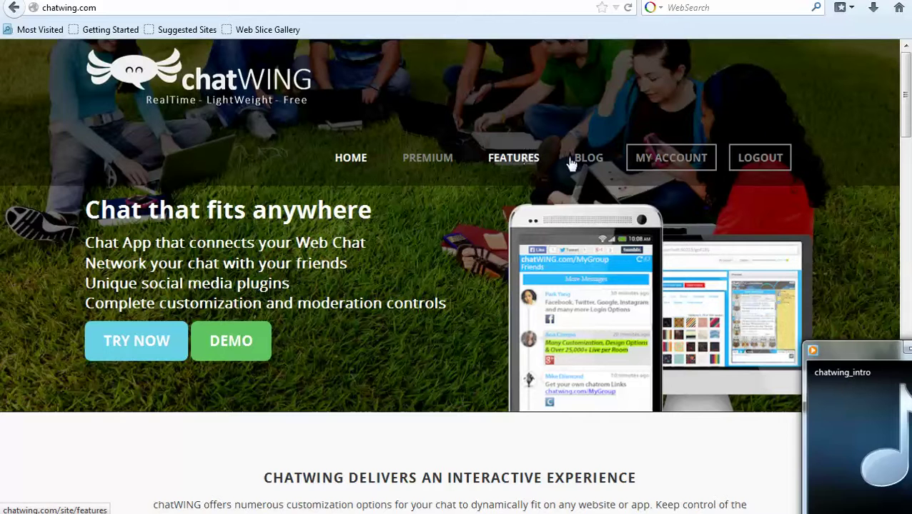
Open the account dashboard listing the four existing chatboxes.
click(665, 162)
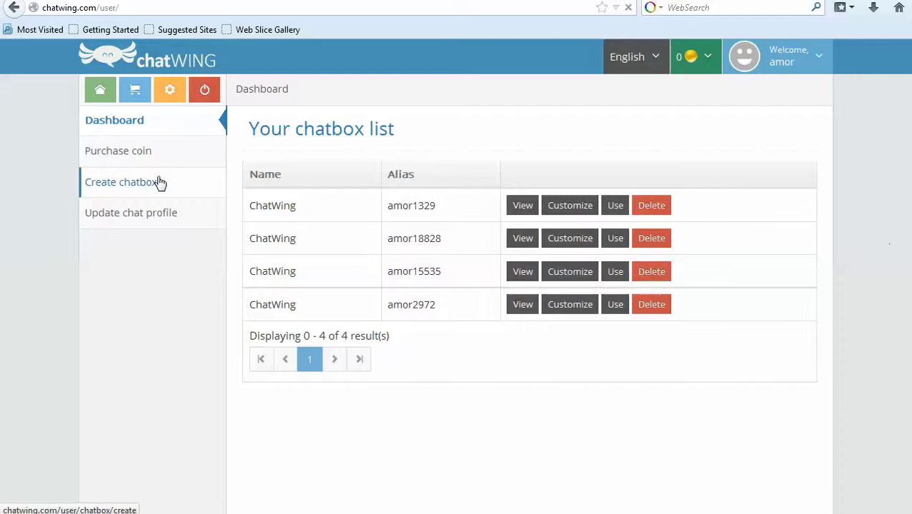
Create a new chatbox and set its main colour to near-black #010c11.
click(158, 182)
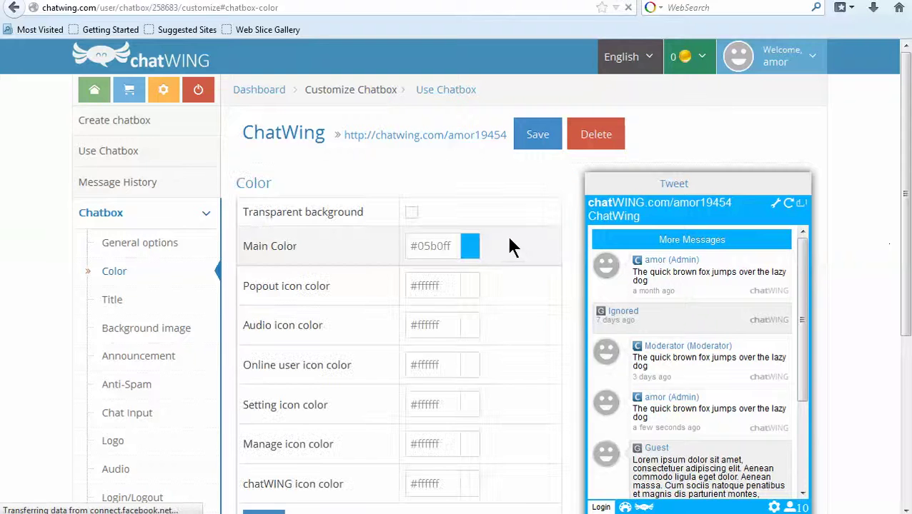
scroll(517, 250, down, 2)
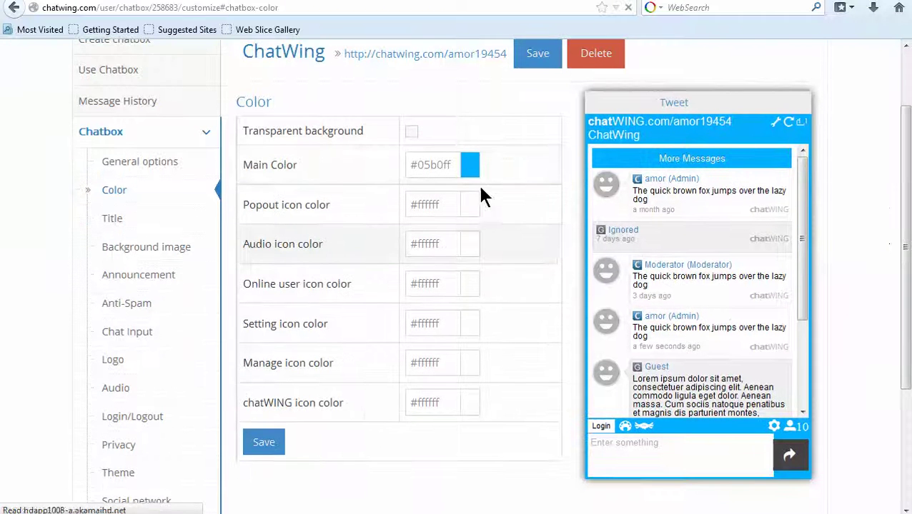
click(470, 164)
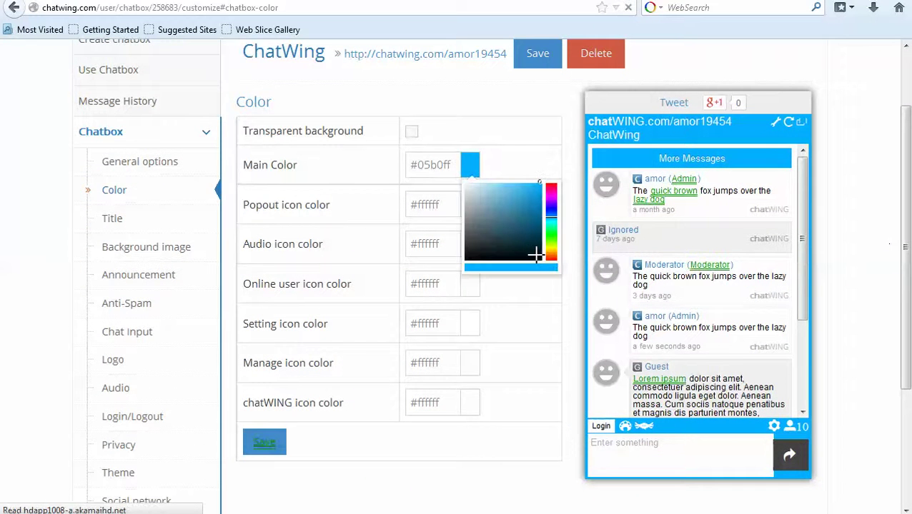
click(536, 254)
click(114, 220)
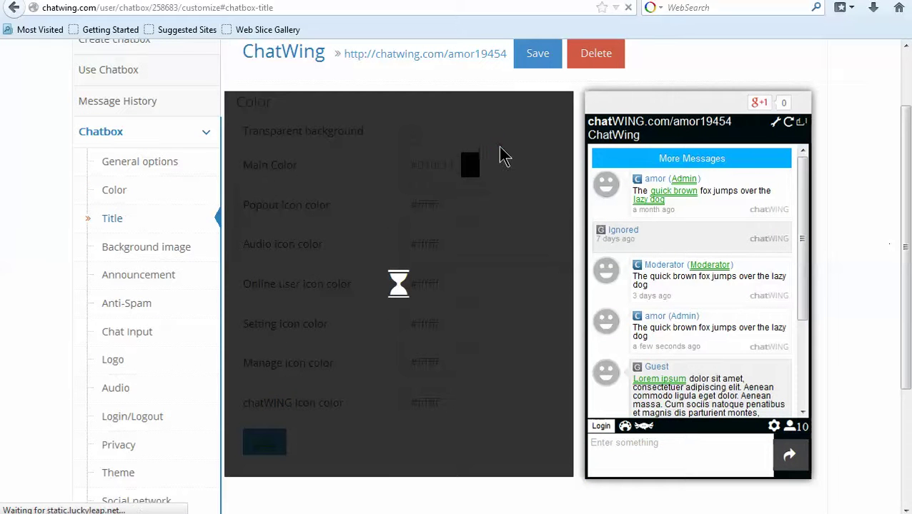
Set the chatbox title colour to red #e51616 and save the title settings.
click(468, 136)
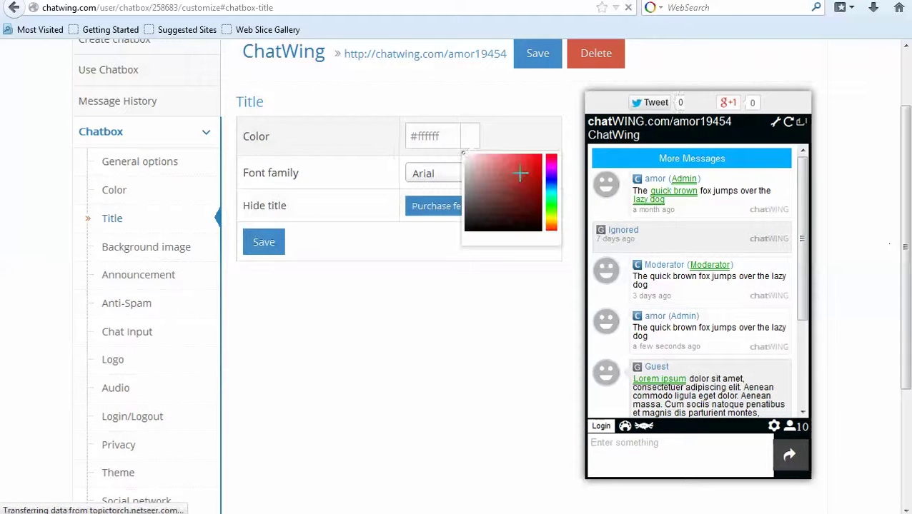
click(533, 164)
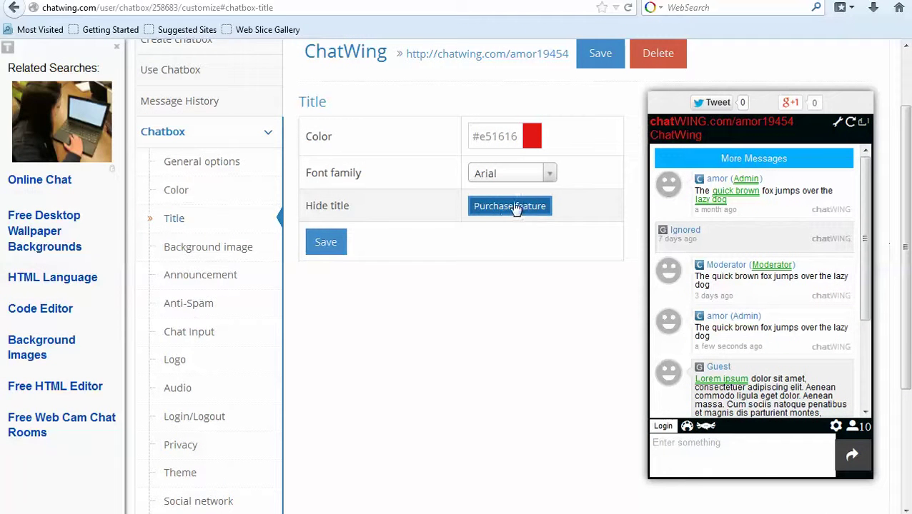
click(340, 251)
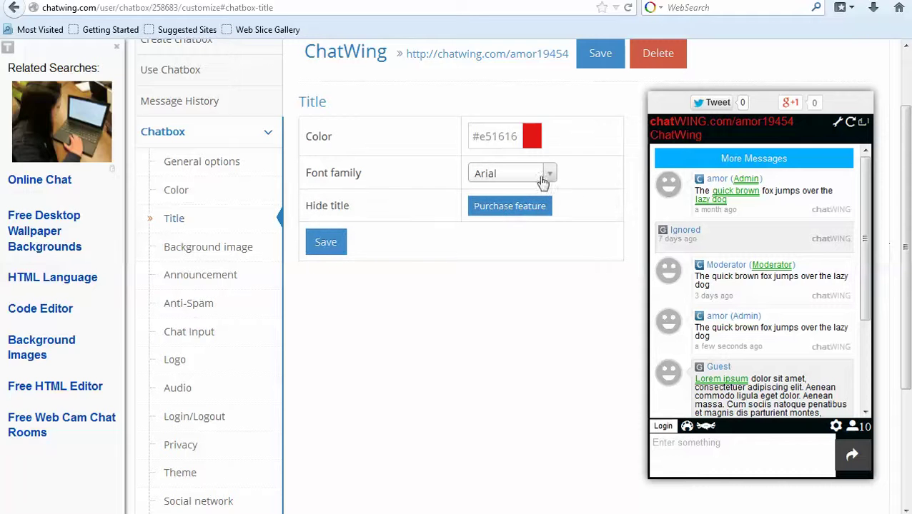
Apply the blue wave ColourLovers pattern, instead of the pink stripes, as the chatbox background.
click(223, 250)
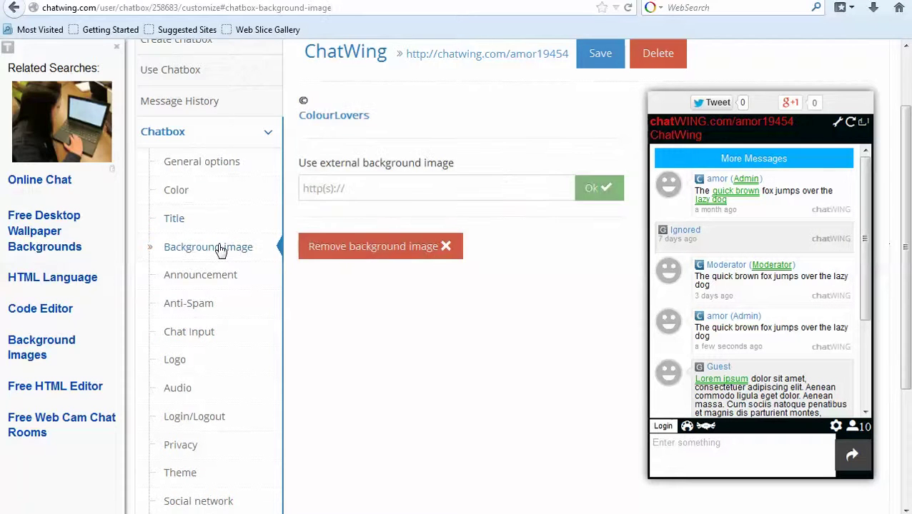
click(458, 145)
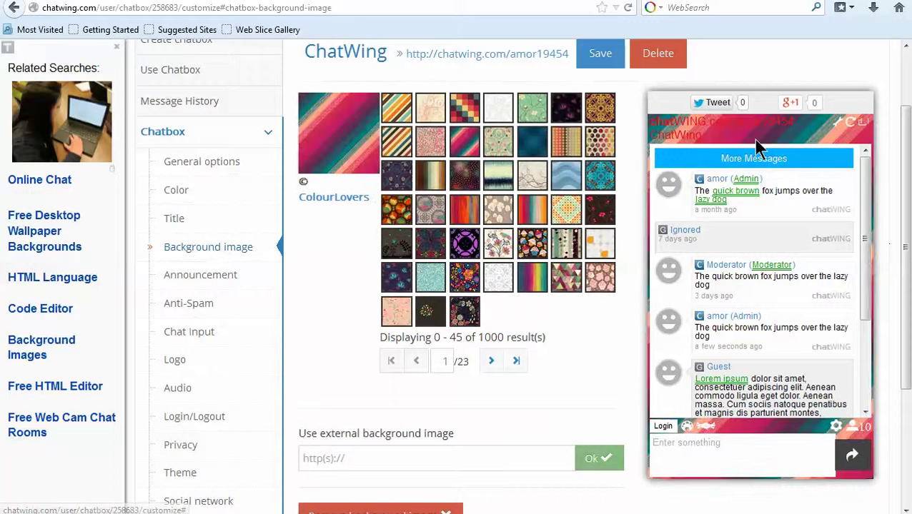
click(578, 180)
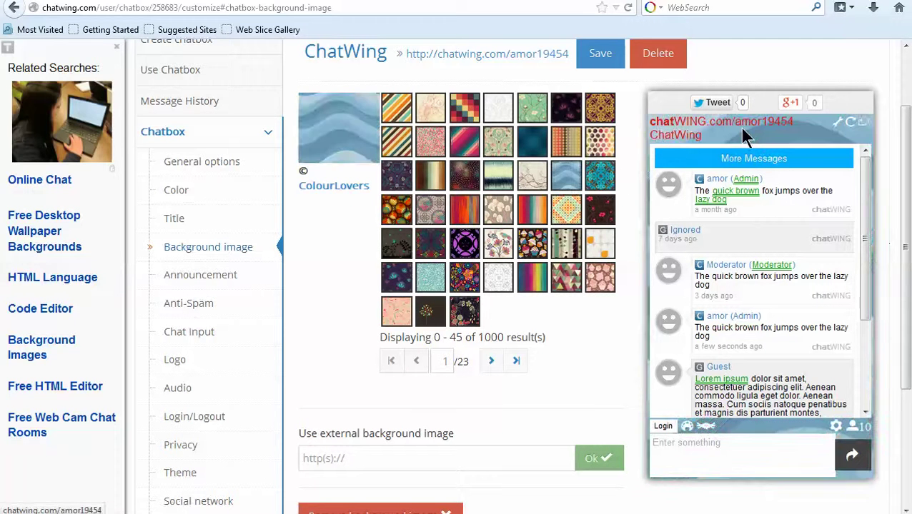
scroll(156, 376, down, 2)
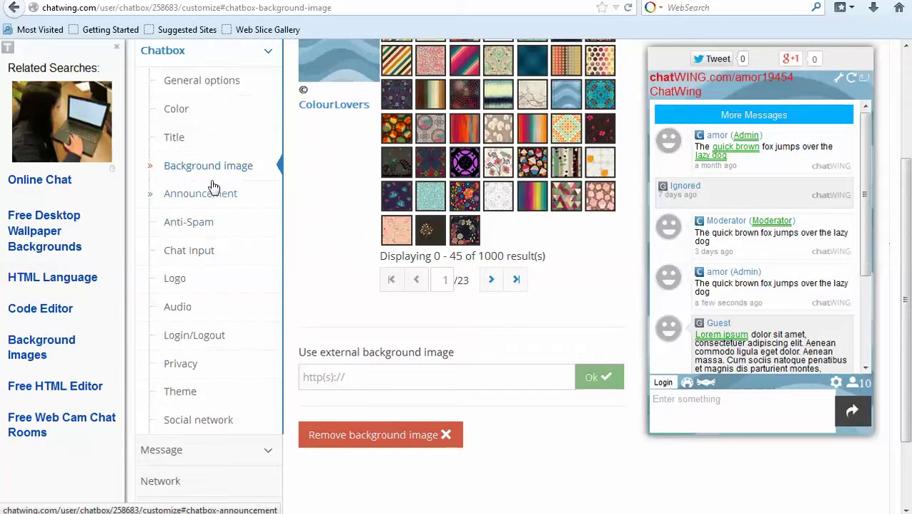
Enter 'announcement' as the chatbox announcement text.
click(200, 197)
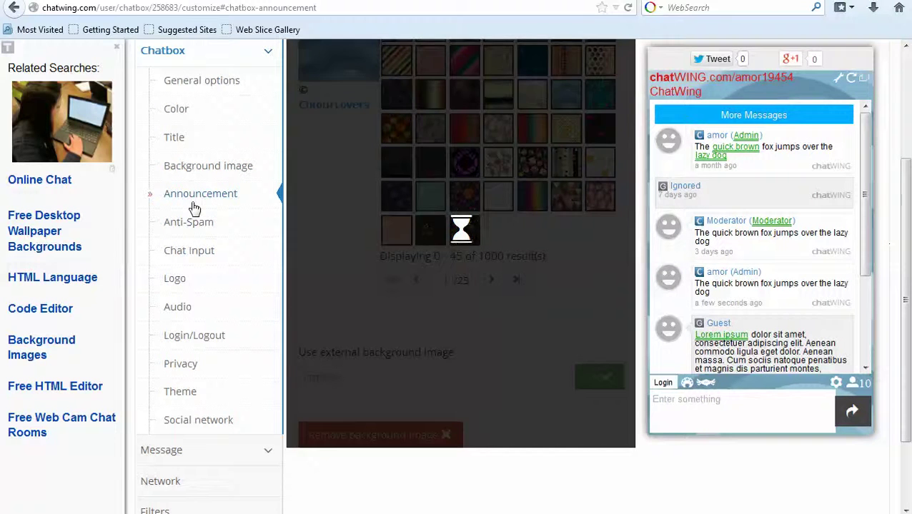
scroll(423, 183, up, 4)
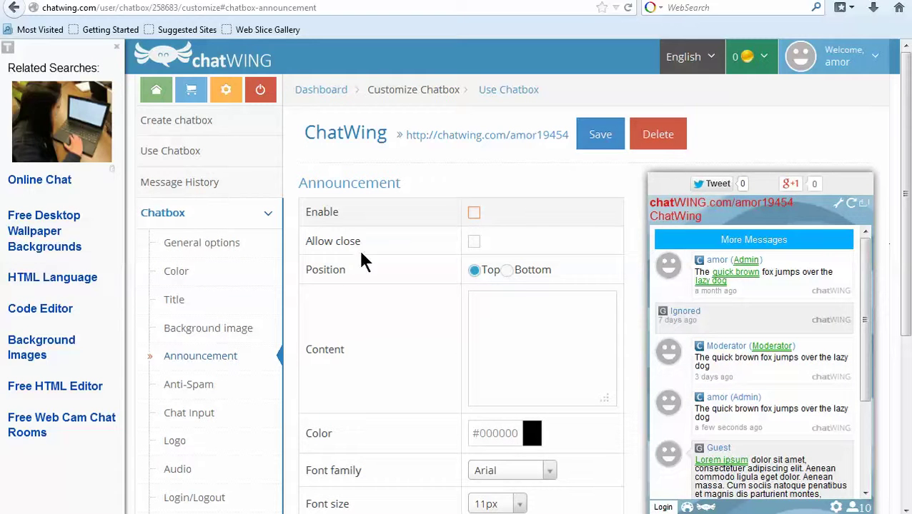
click(507, 299)
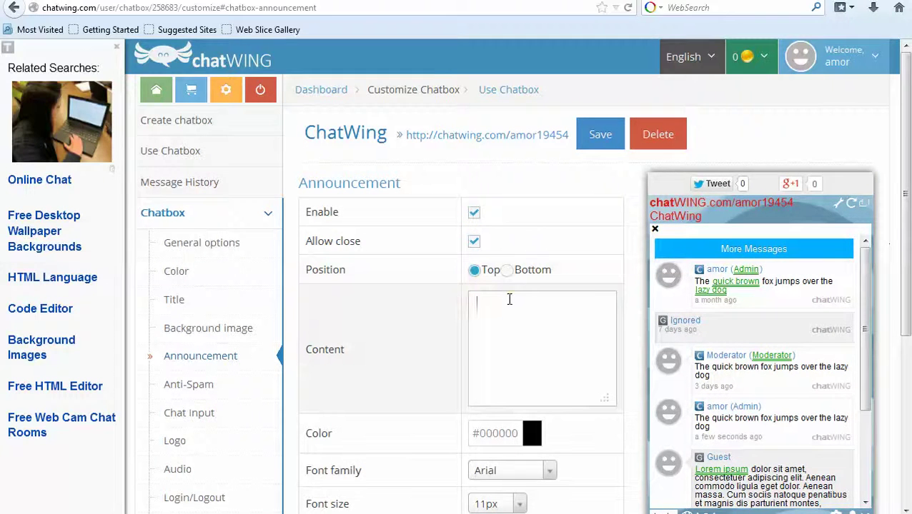
scroll(598, 316, down, 3)
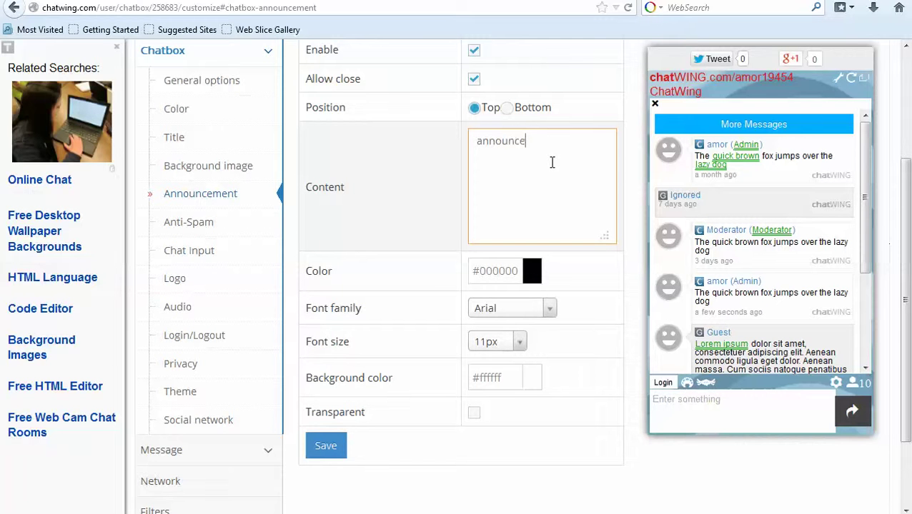
text(announcement)
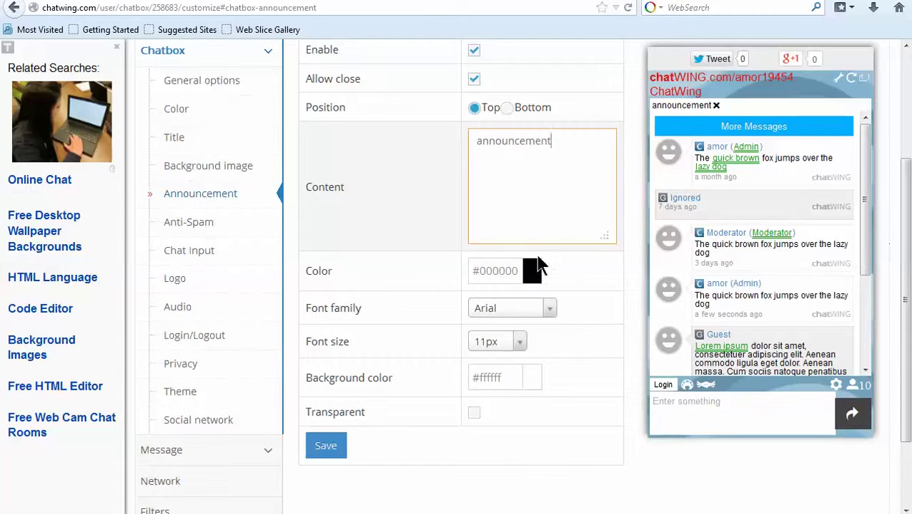
Give the announcement #0d0000 text on a non-transparent green #59eb38 background.
click(532, 271)
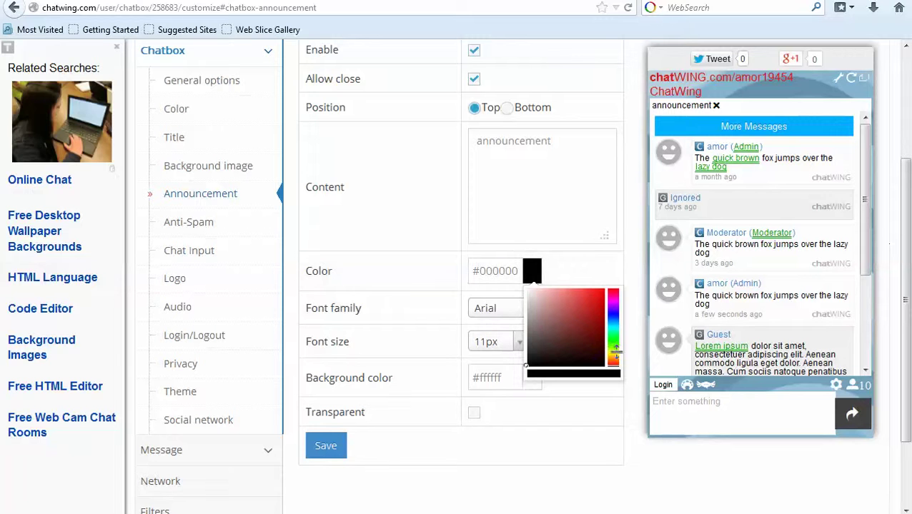
drag(607, 351, 613, 349)
click(532, 378)
click(612, 449)
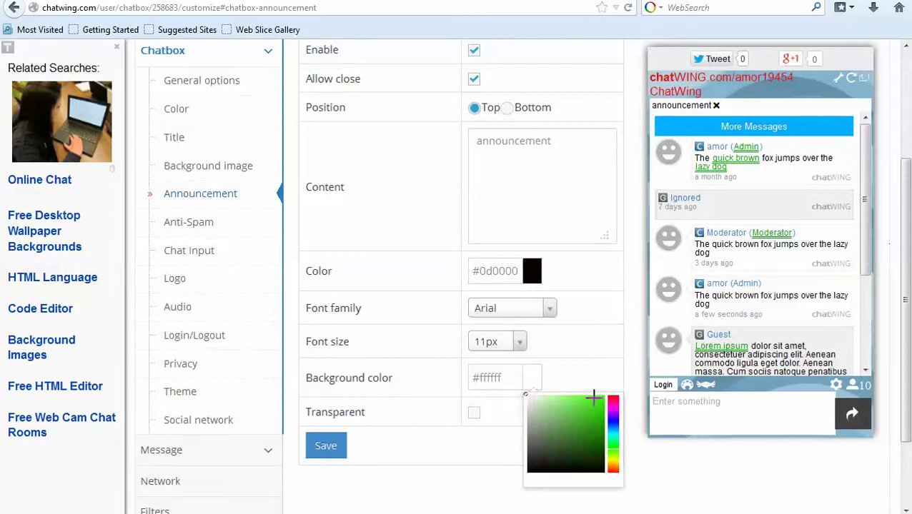
click(587, 402)
scroll(379, 429, down, 2)
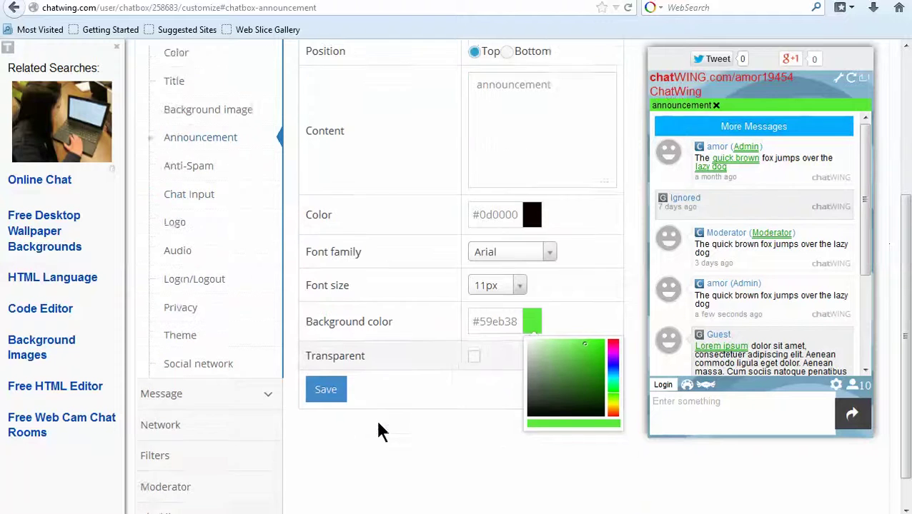
click(356, 319)
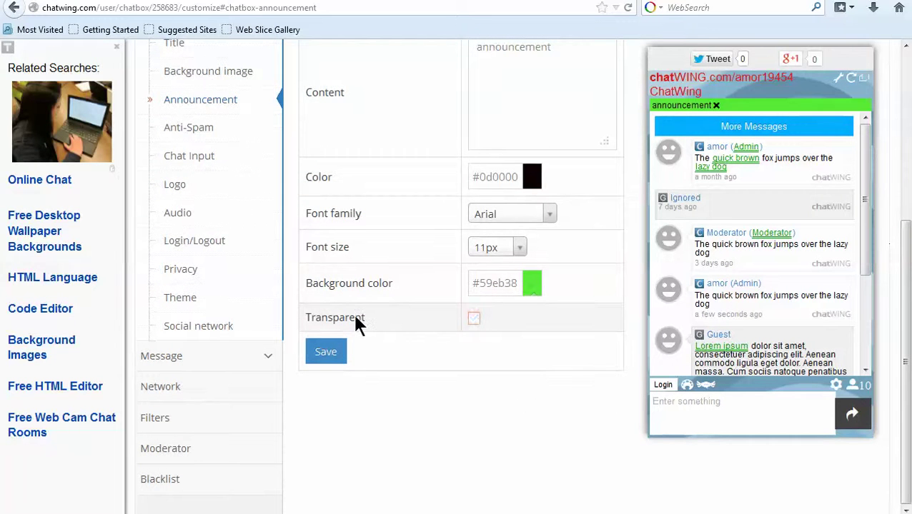
click(356, 318)
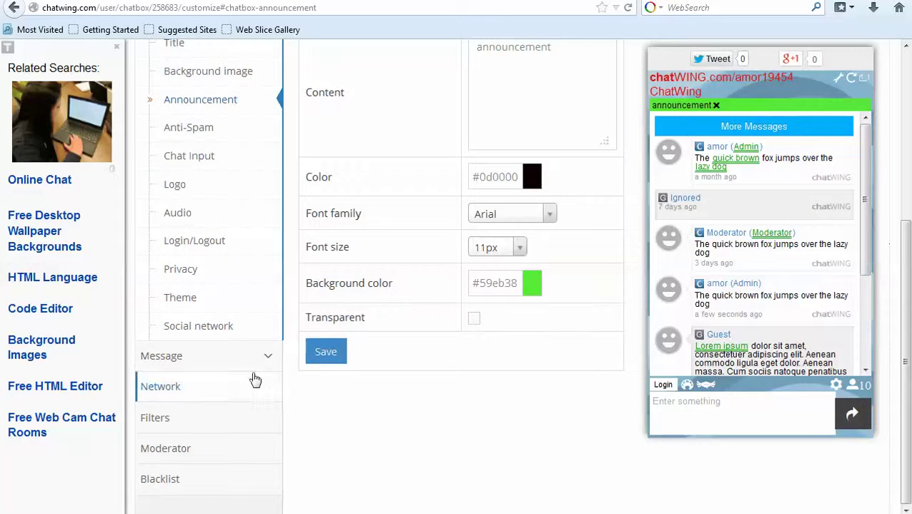
click(183, 271)
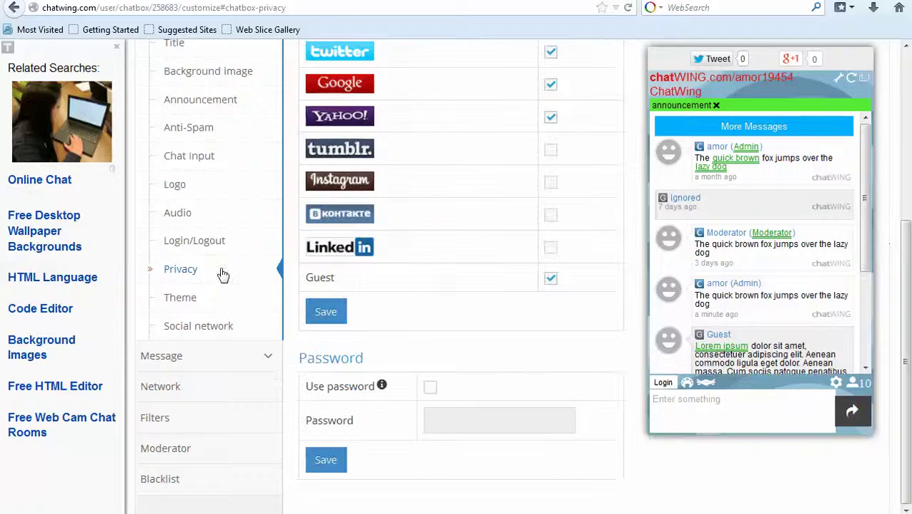
Allow chatbox login with Tumblr and Instagram.
scroll(422, 295, up, 5)
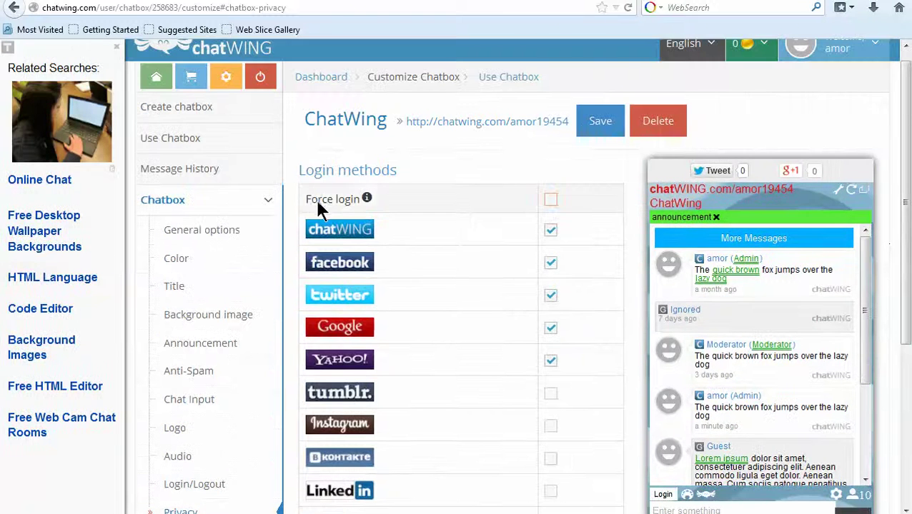
scroll(443, 334, down, 2)
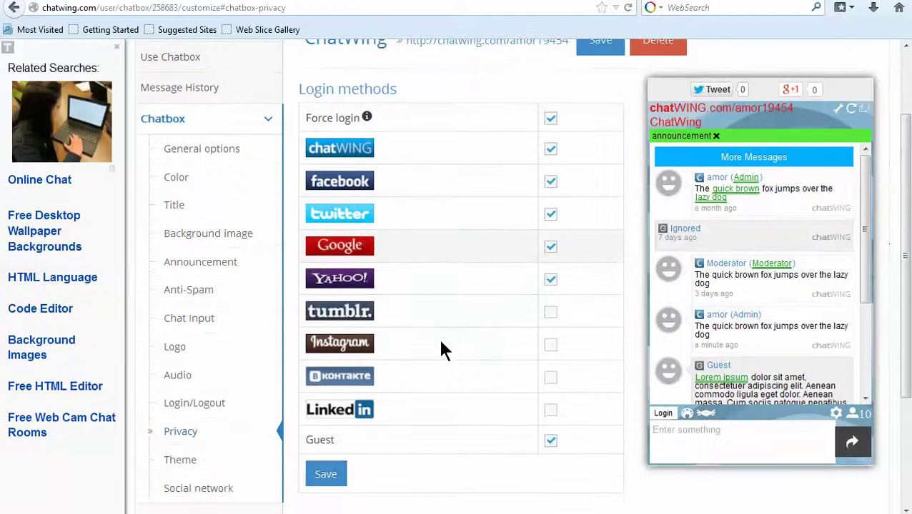
click(386, 313)
click(391, 345)
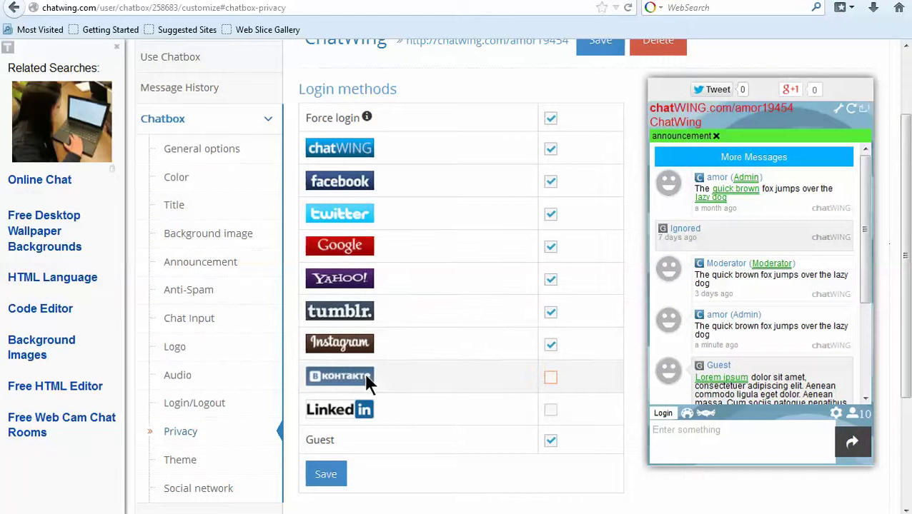
Turn on password protection and type a chatbox password.
scroll(507, 399, down, 4)
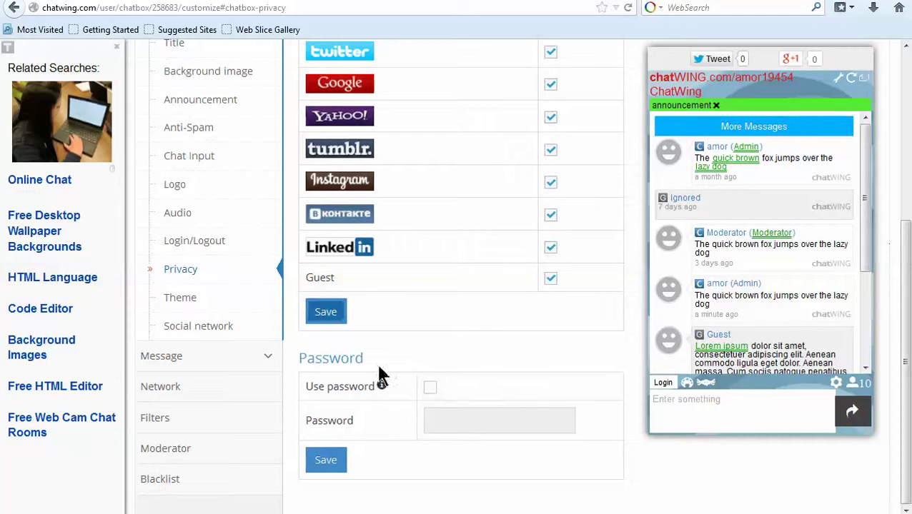
click(332, 386)
click(465, 419)
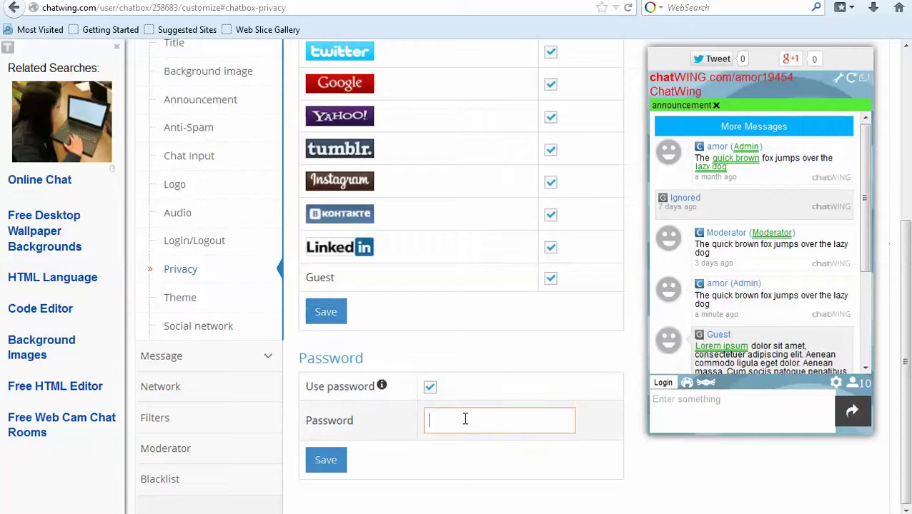
text(mypaaswoerd)
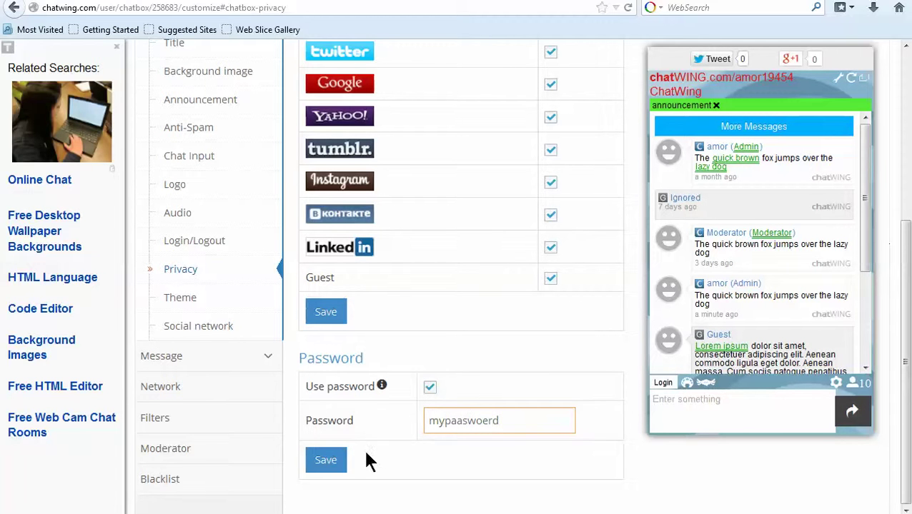
click(268, 360)
click(269, 359)
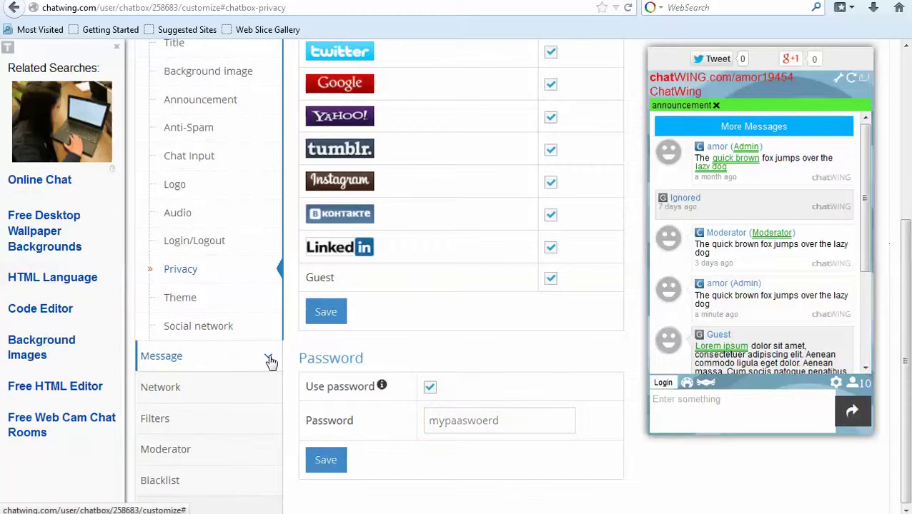
Change the chatbox theme to ChatRoom Style.
click(180, 309)
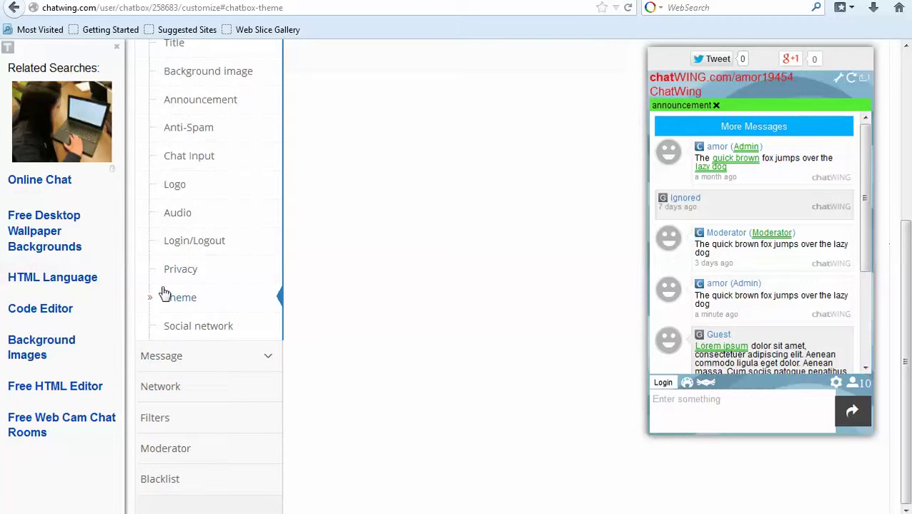
scroll(419, 301, up, 6)
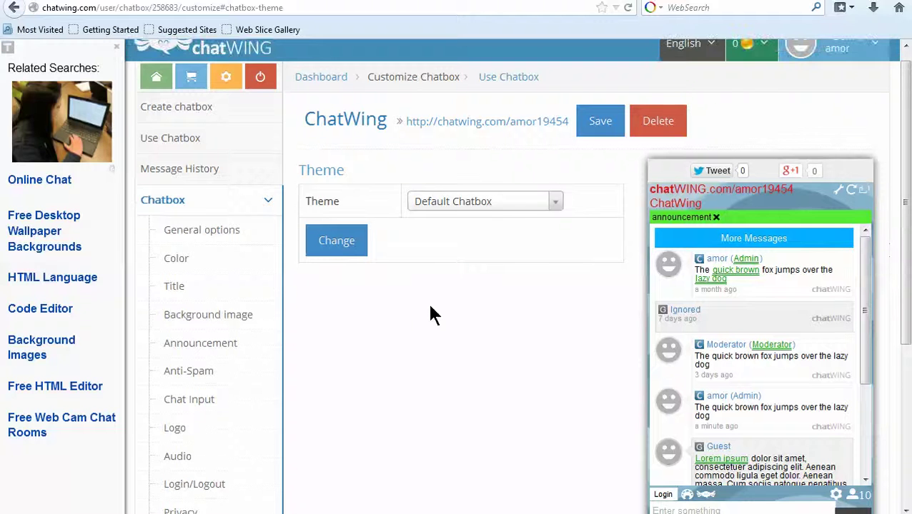
click(557, 204)
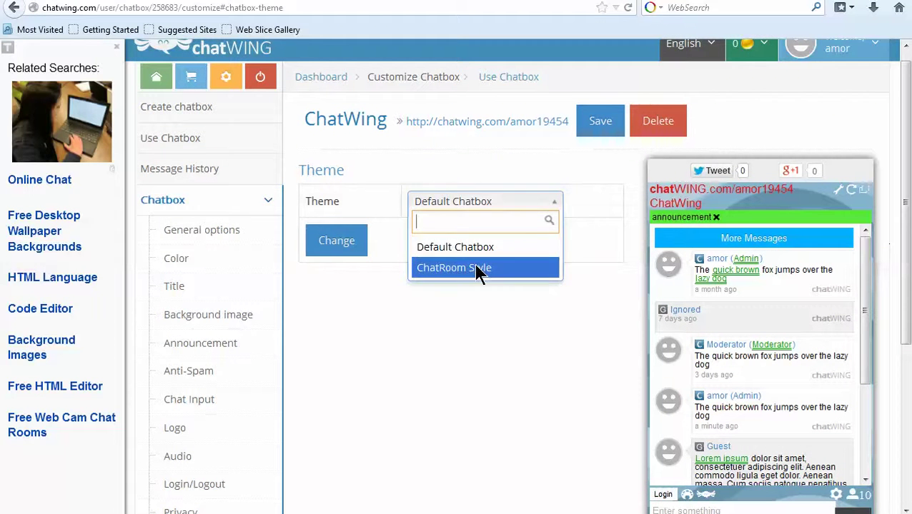
click(475, 268)
click(338, 243)
scroll(267, 343, down, 2)
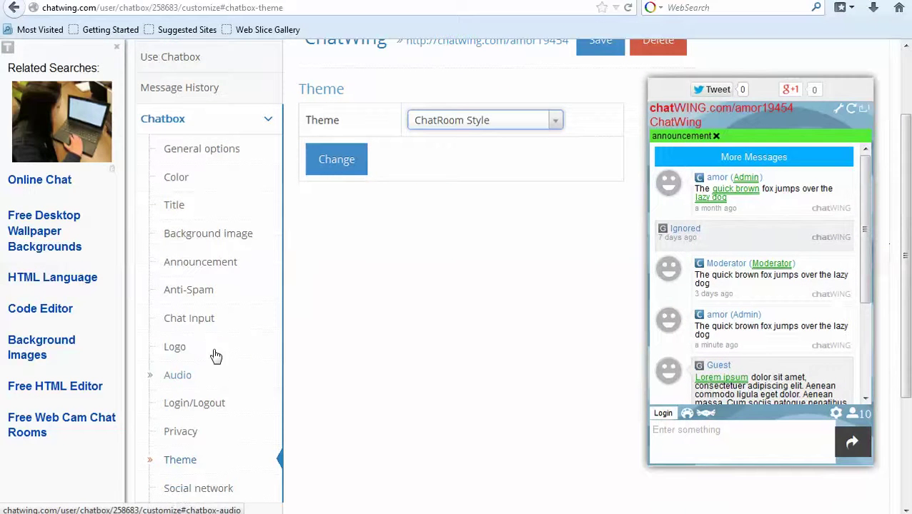
Bring up the message background image pattern options.
scroll(228, 402, down, 2)
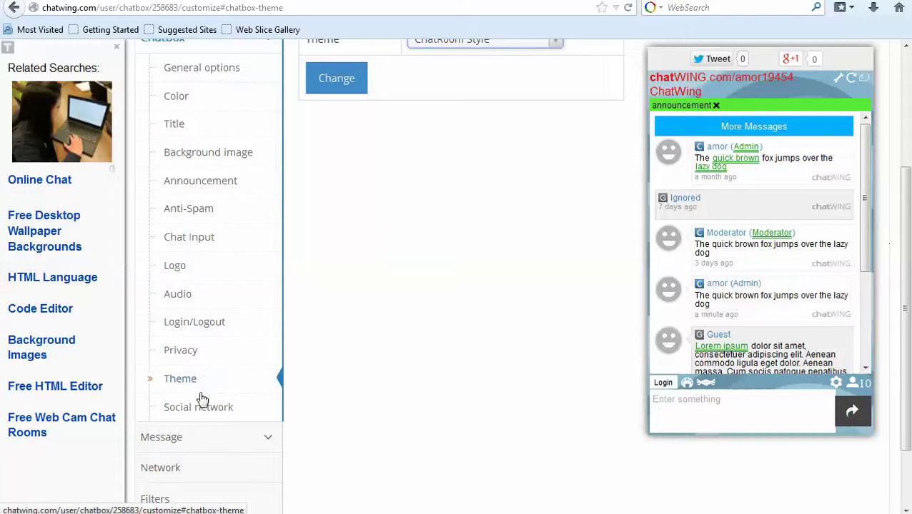
scroll(214, 405, down, 2)
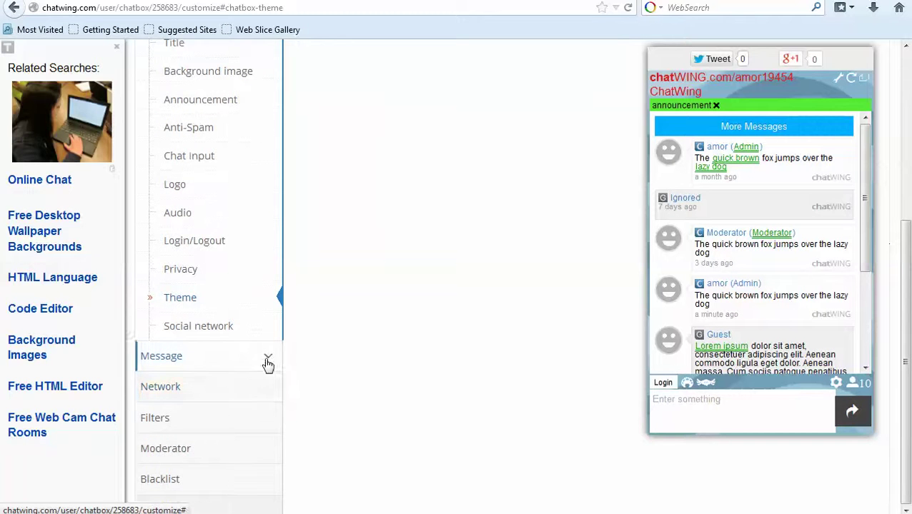
click(267, 370)
click(205, 413)
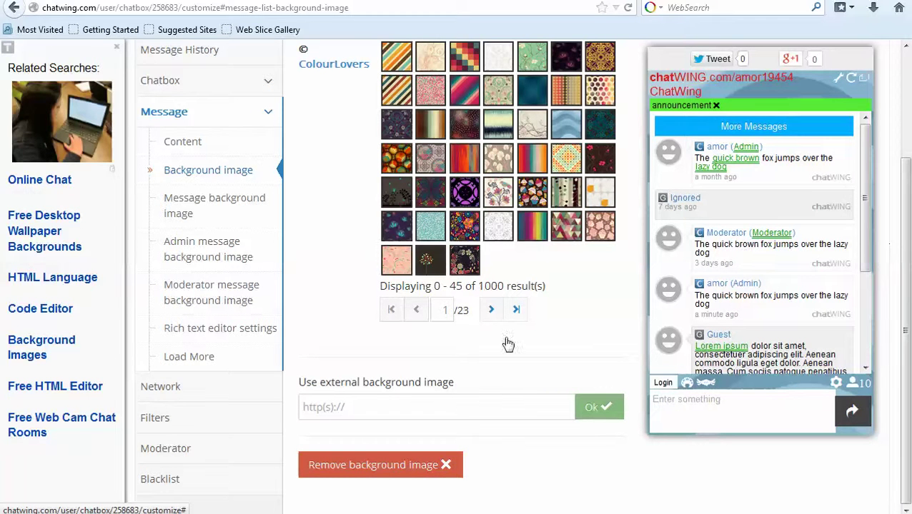
Choose Japanese Anime Shows and Cartoons as the network to join.
scroll(504, 330, up, 2)
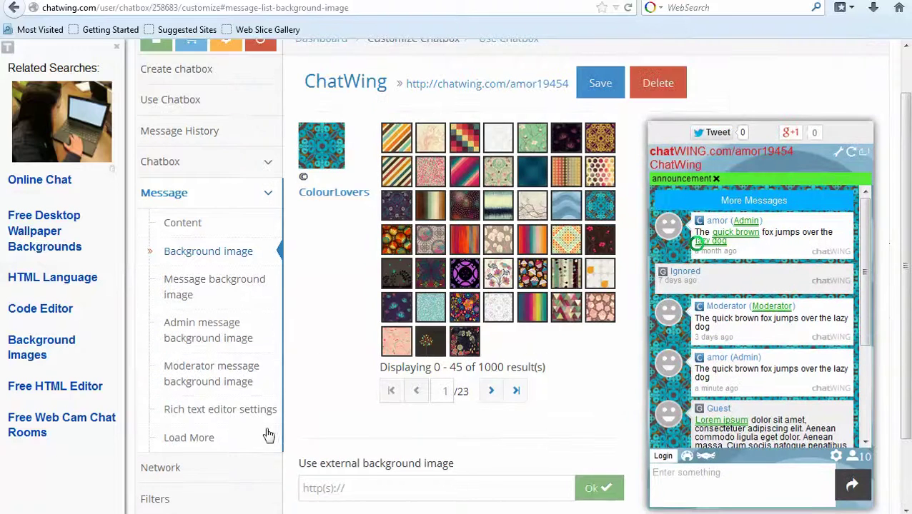
scroll(264, 433, down, 2)
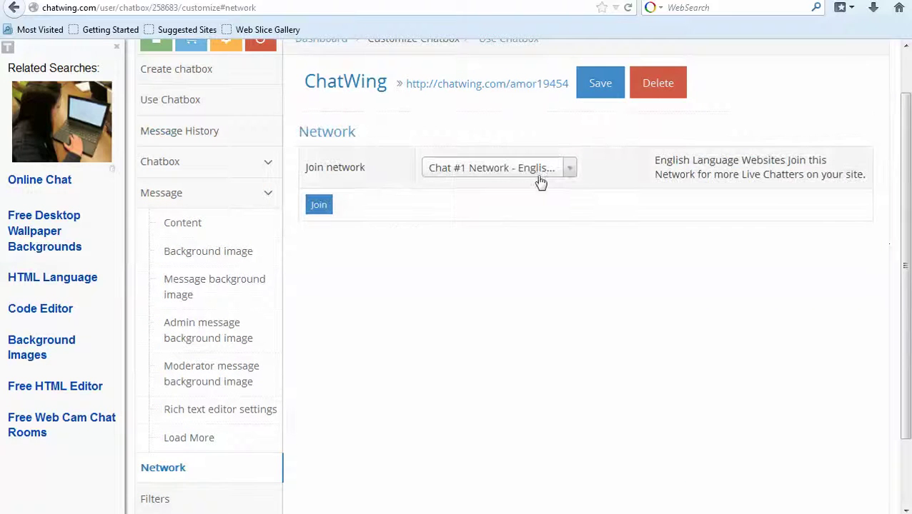
click(572, 170)
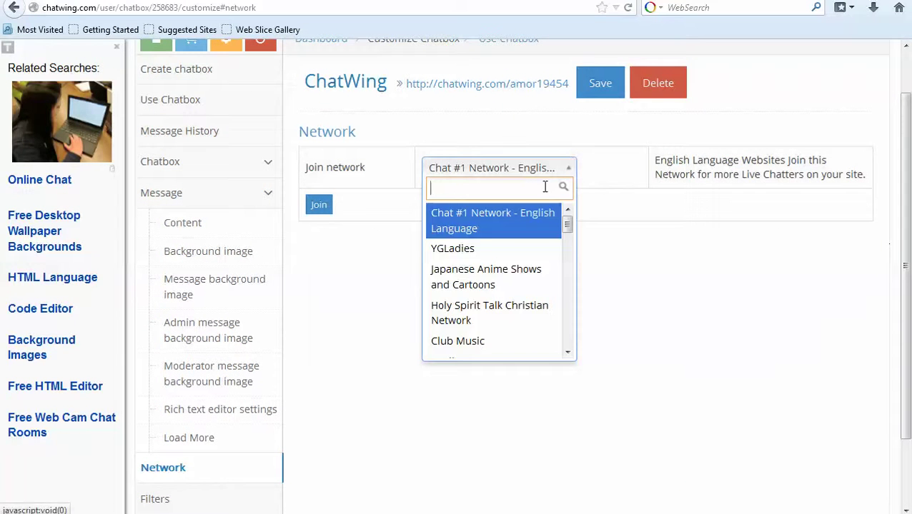
click(455, 284)
scroll(218, 429, down, 2)
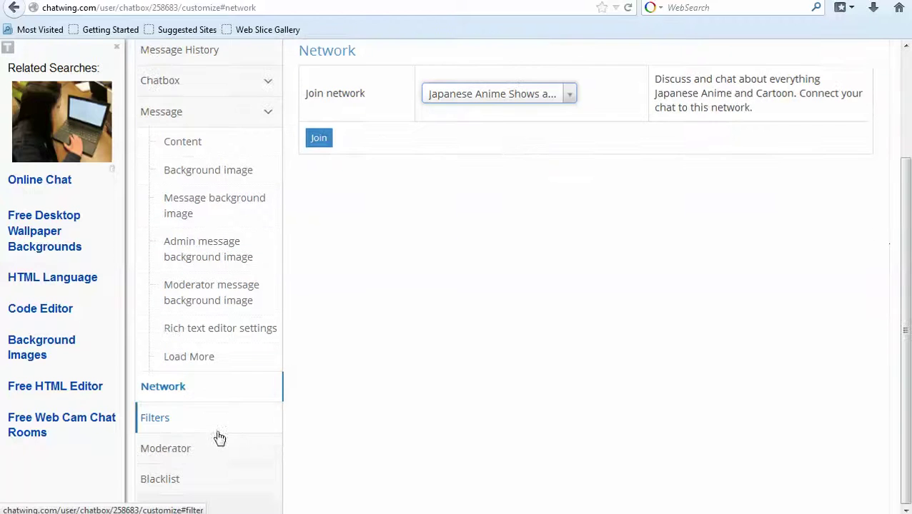
Review the Blacklist defaults and the new-entry IP field, then go to Use Chatbox.
click(169, 480)
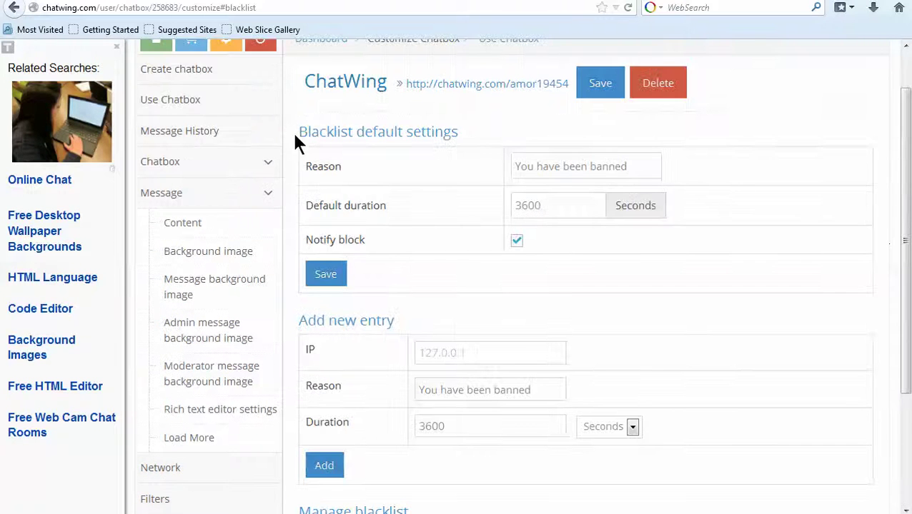
drag(294, 132, 451, 132)
scroll(437, 352, down, 4)
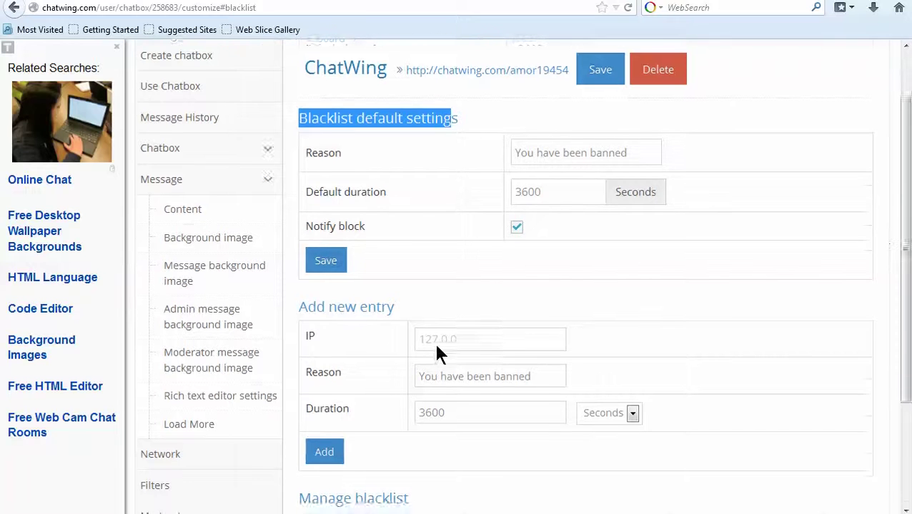
drag(327, 163, 377, 158)
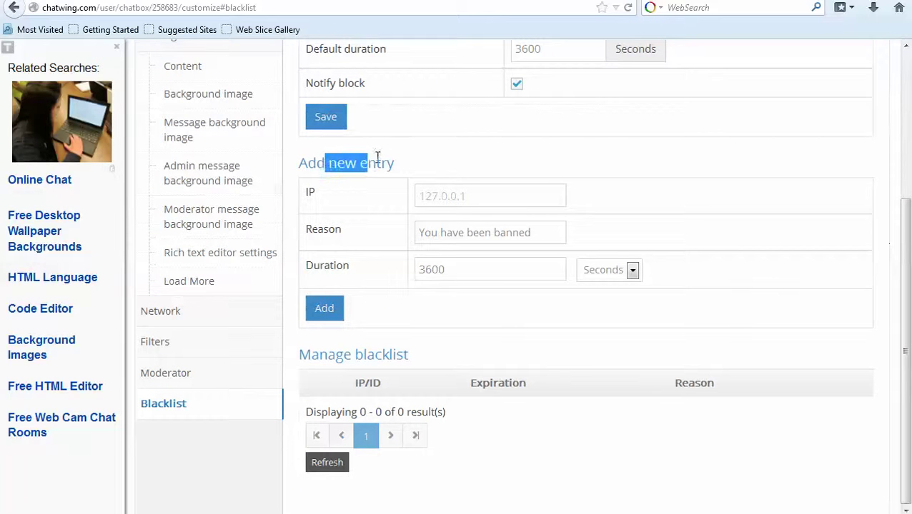
click(465, 195)
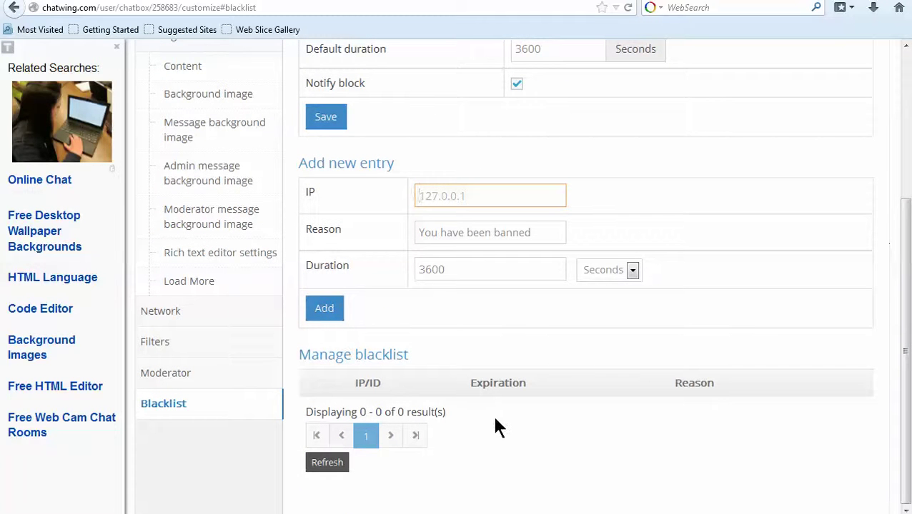
scroll(417, 346, up, 5)
click(511, 93)
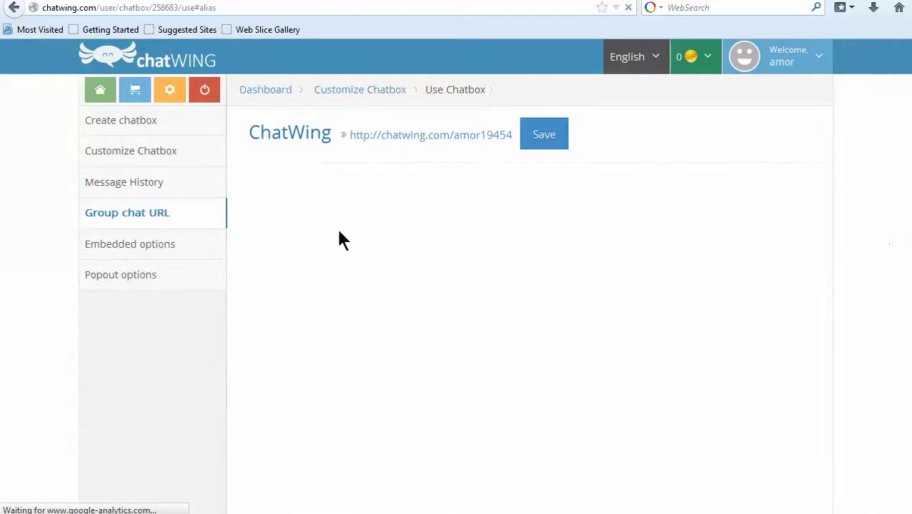
Select the short and full group chat URLs, then show the embedded options.
drag(430, 217, 417, 301)
click(417, 301)
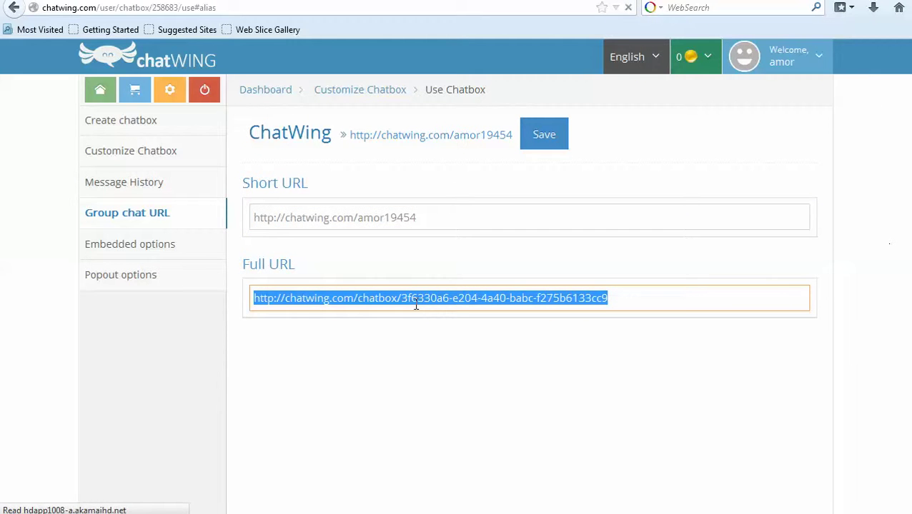
click(150, 250)
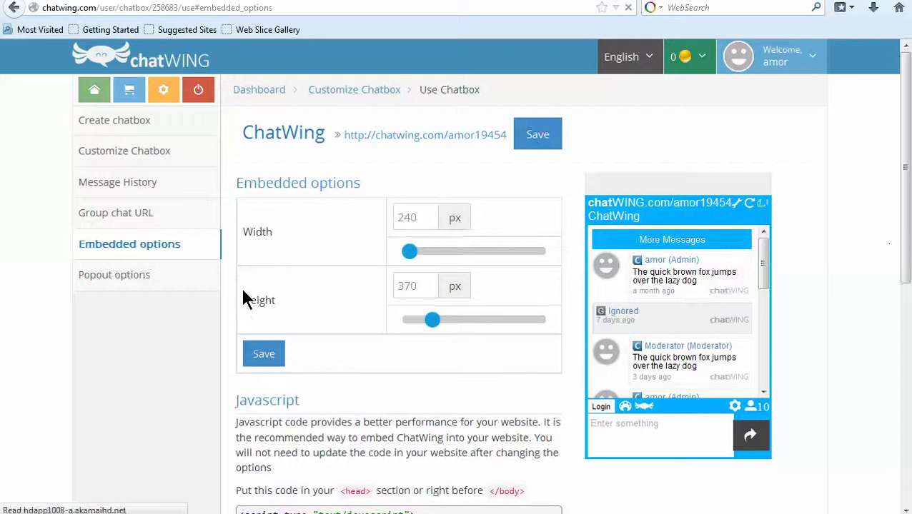
Review the Javascript and IFrame embed code, then resize the chatbox to 306 × 506 px.
scroll(261, 372, down, 3)
drag(241, 300, 317, 280)
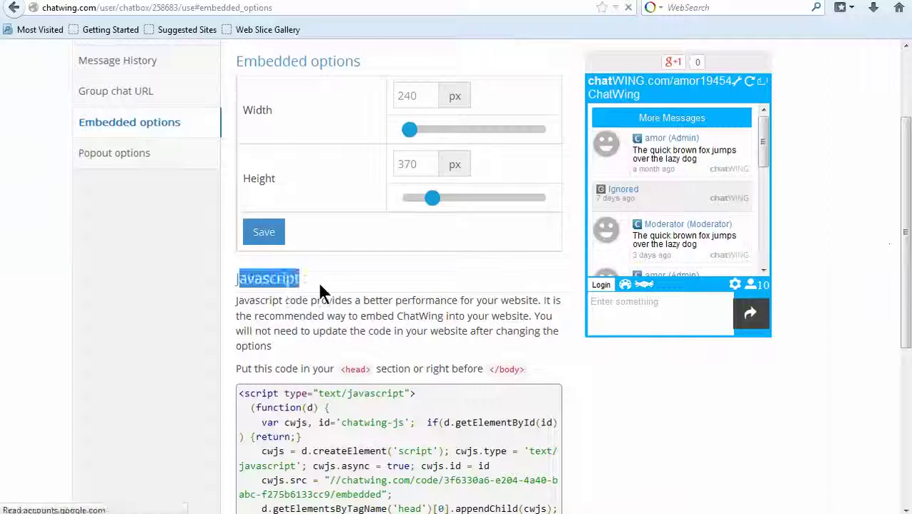
scroll(300, 365, down, 5)
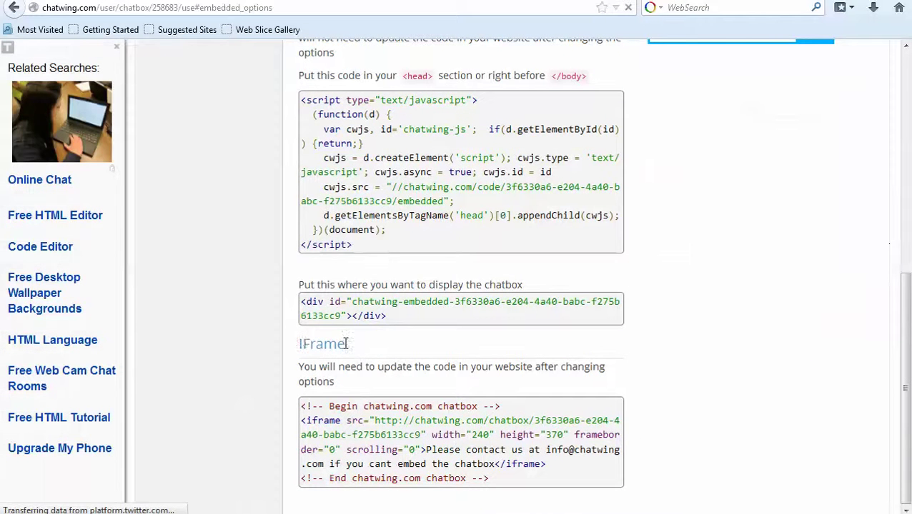
double_click(345, 343)
scroll(480, 290, up, 5)
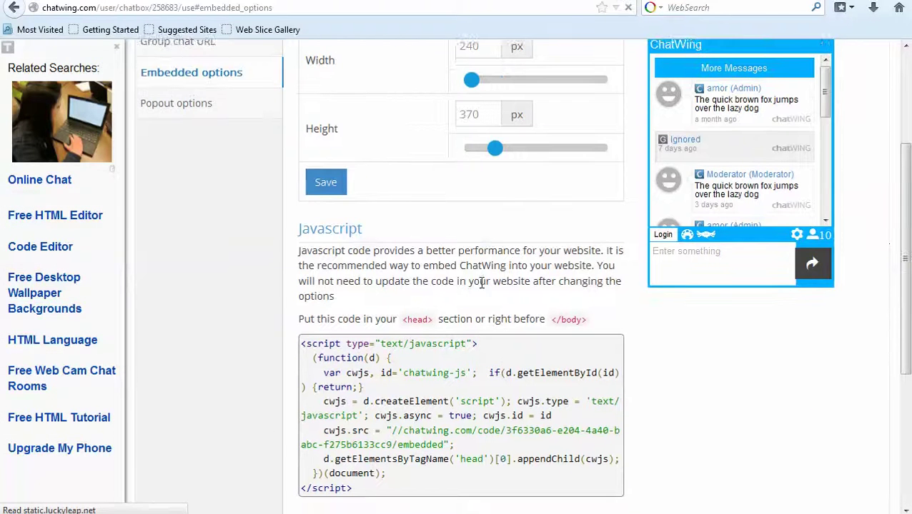
scroll(499, 172, up, 3)
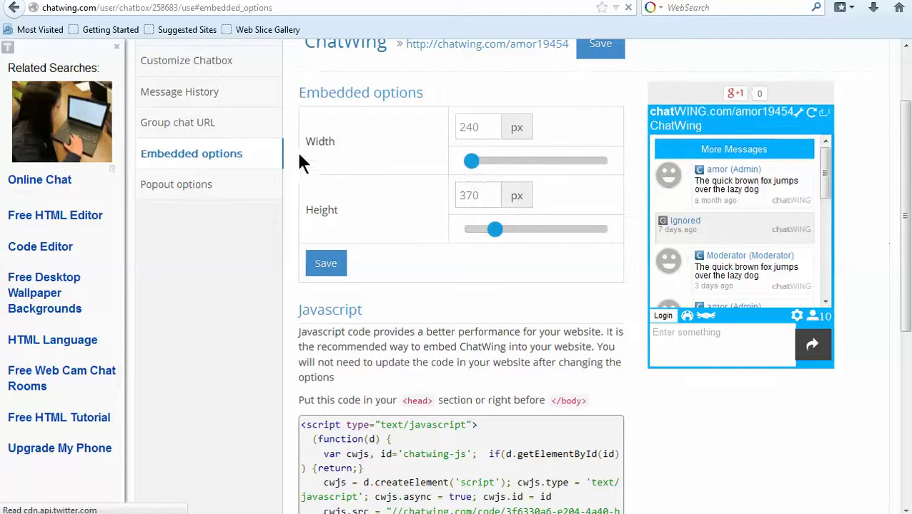
drag(470, 167, 484, 170)
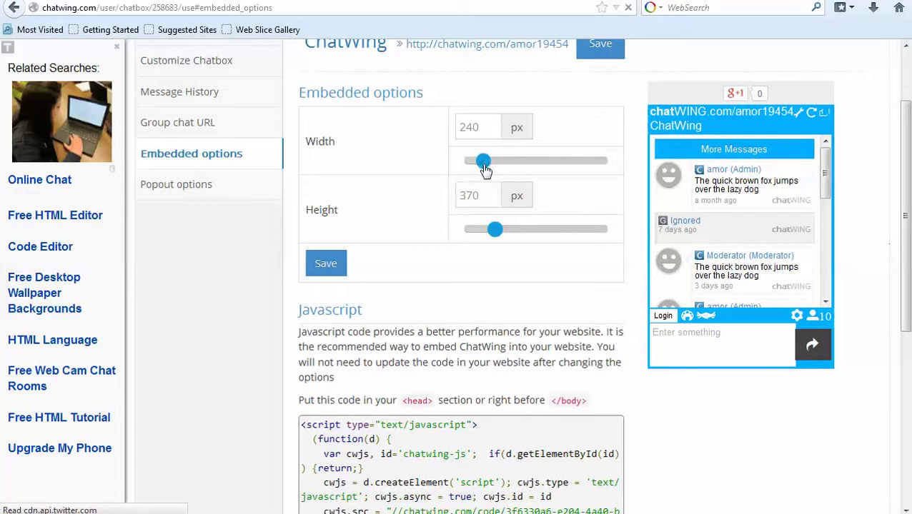
drag(498, 231, 519, 271)
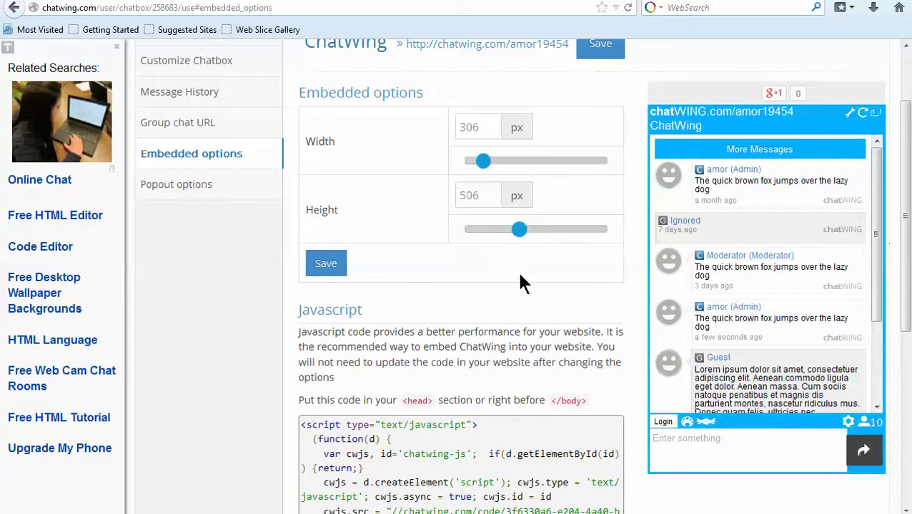
Load the chatwing.com home page from the address bar.
click(288, 6)
text(chatwing.com/)
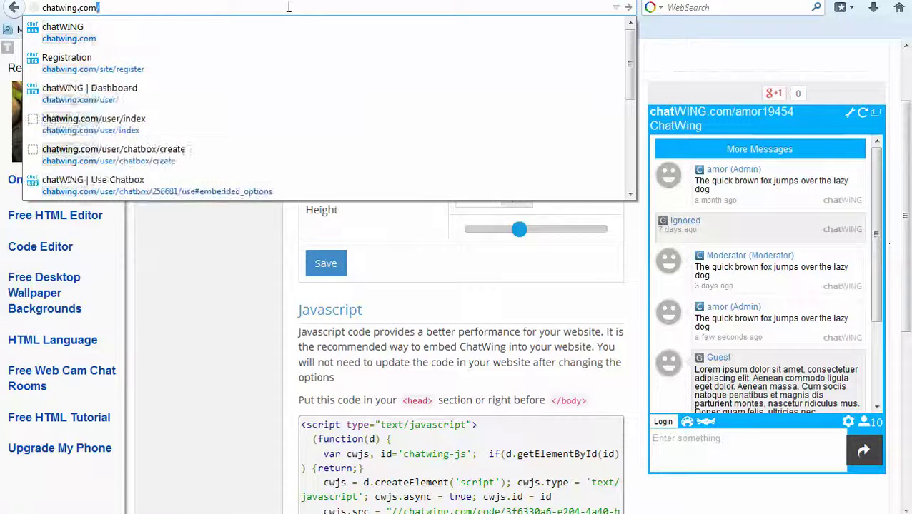
key(Return)
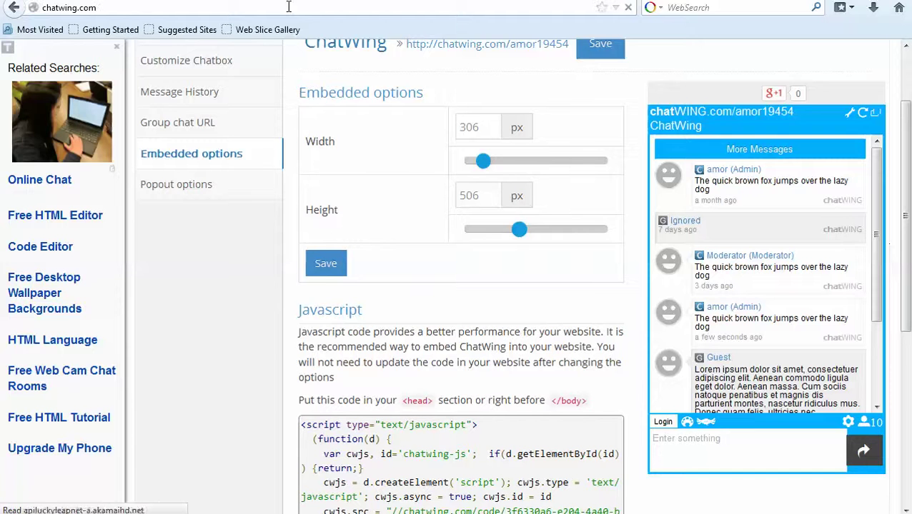